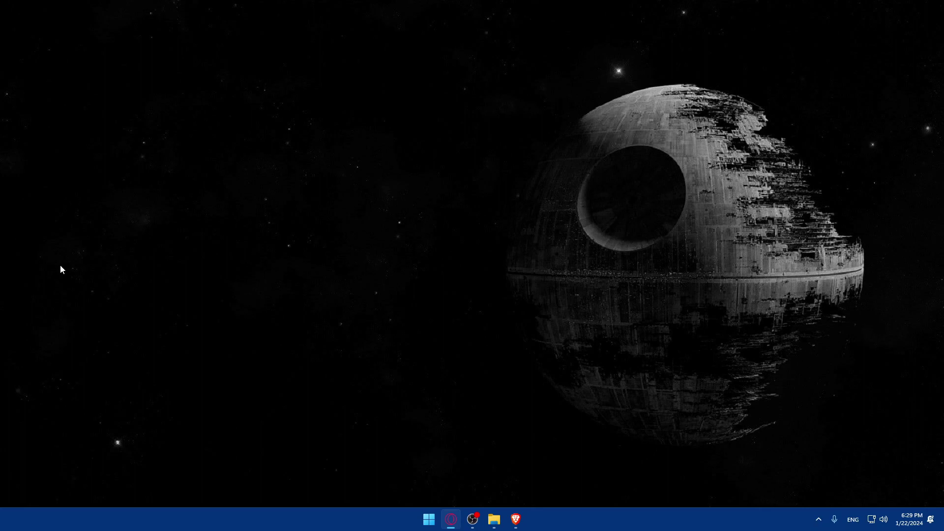
Drag the Brave icon to a new position on the Windows taskbar
left_click_drag(521, 522, 494, 518)
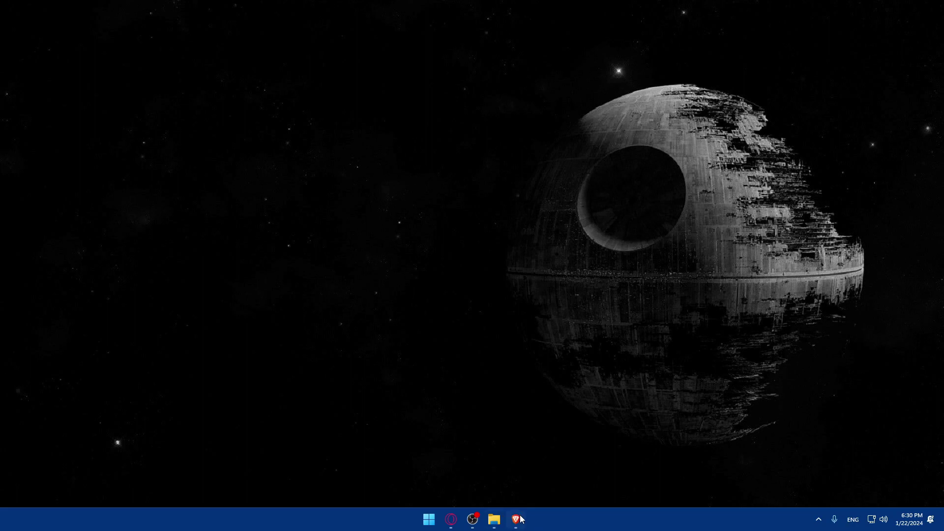
Launch Brave from the taskbar and load wordpress.com
left_click(494, 519)
left_click_drag(512, 519, 493, 518)
left_click(516, 519)
left_click(494, 519)
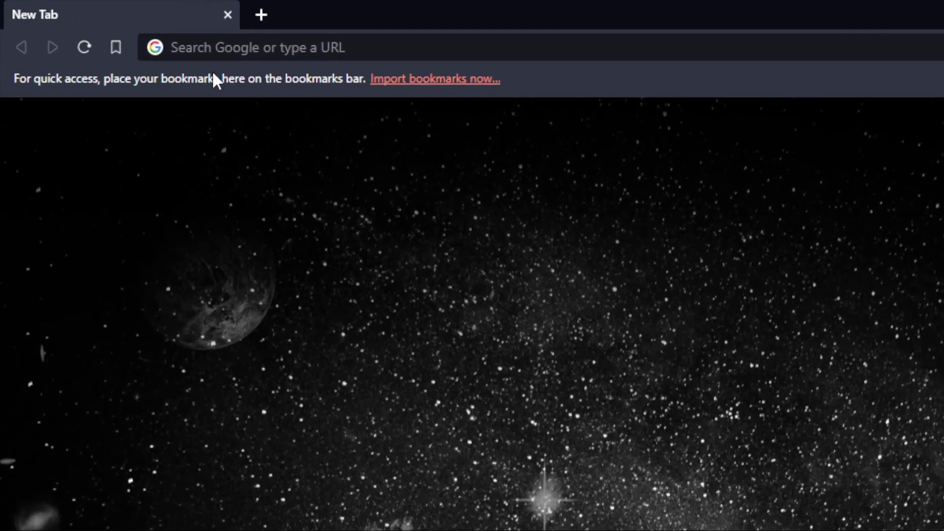
left_click(104, 23)
type("wordprexs")
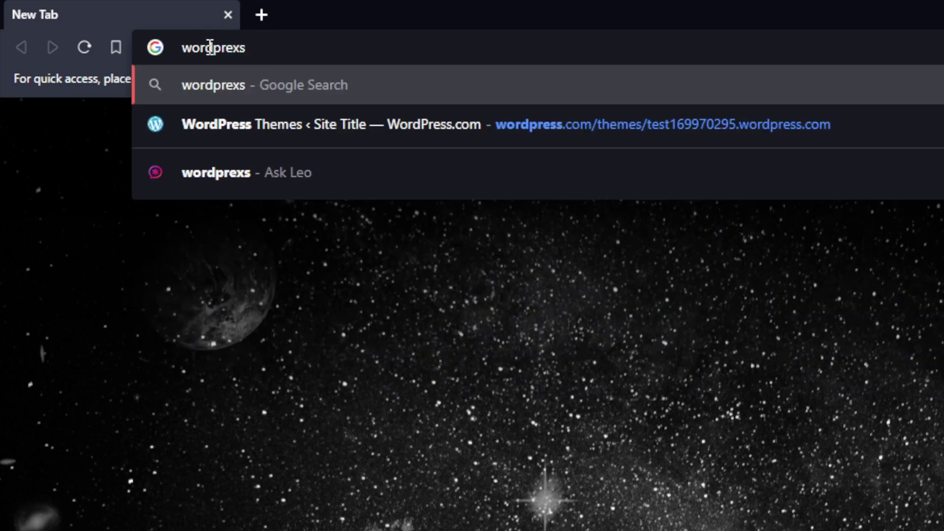
key("BackSpace")
key("BackSpace")
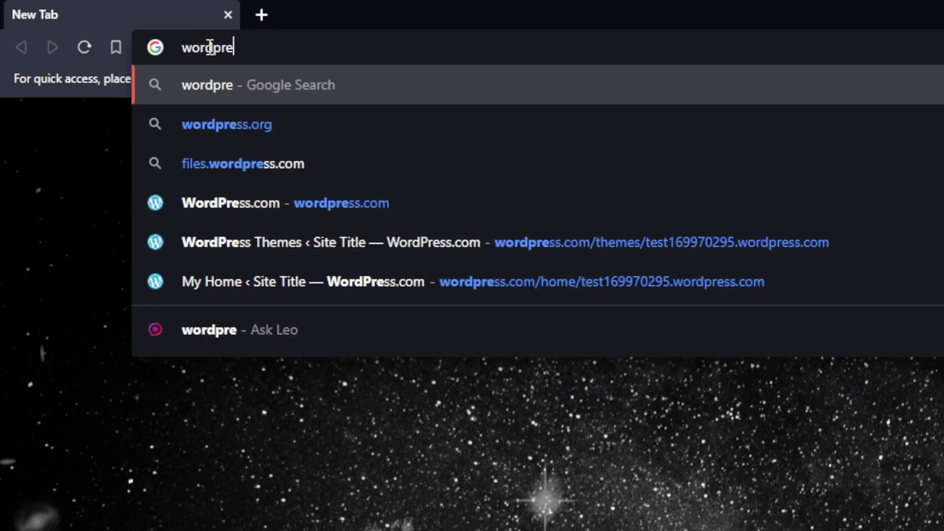
type("ss.co")
key("Return")
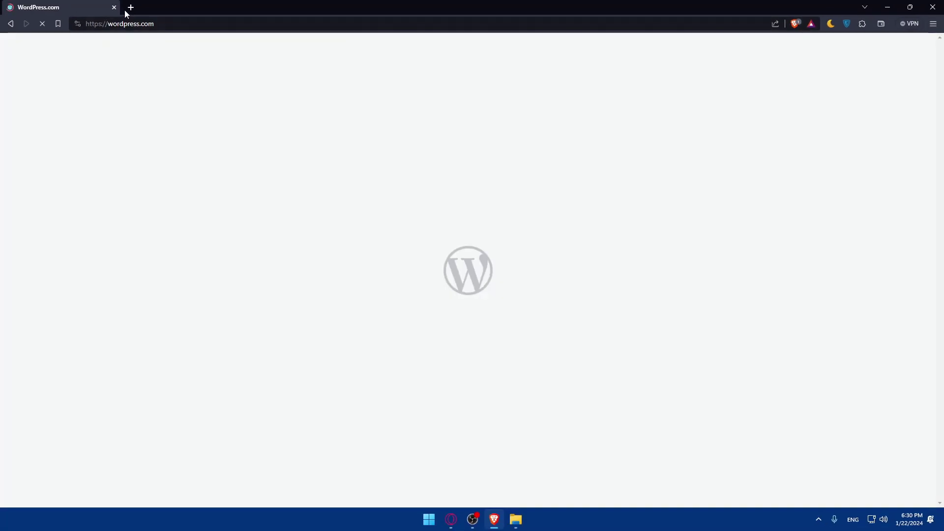
In a new tab, load the local admin at localhost/wordpress/wp-admin
key("ctrl+t")
type("localhost/wordpress/wp-admin/")
key("Return")
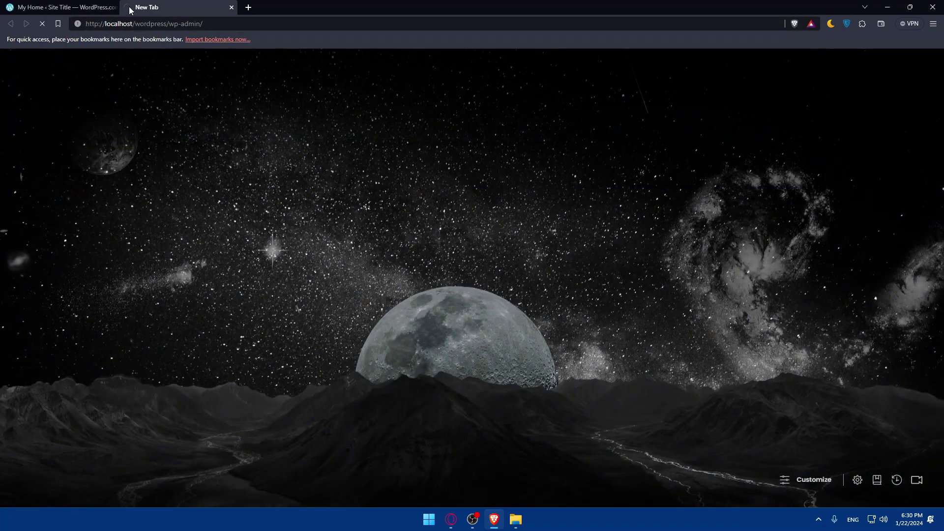
left_click(118, 7)
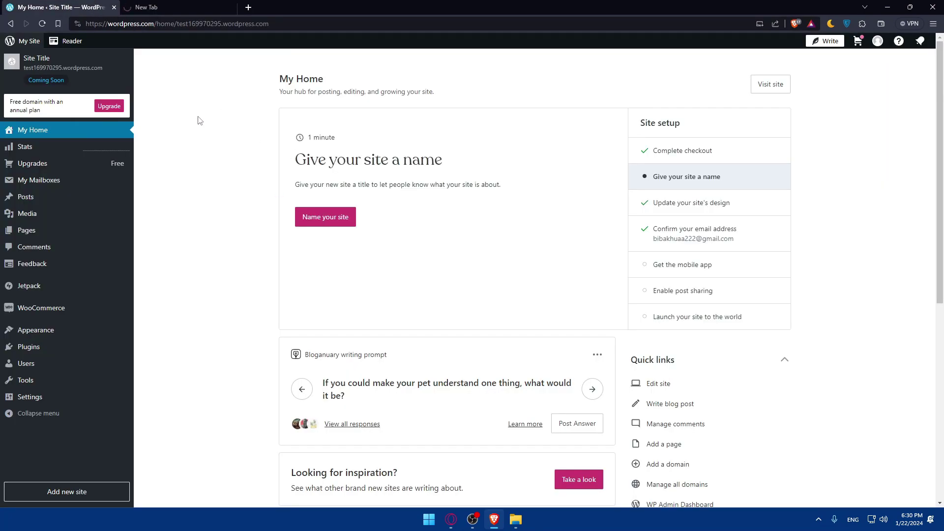
key("ctrl+shift+n")
type("wo")
key("Return")
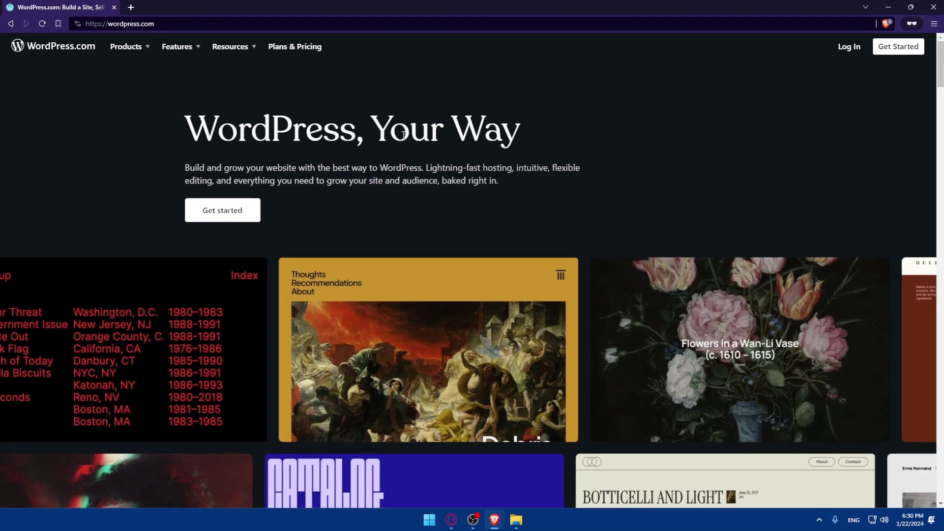
scroll(365, 138, "down", 15)
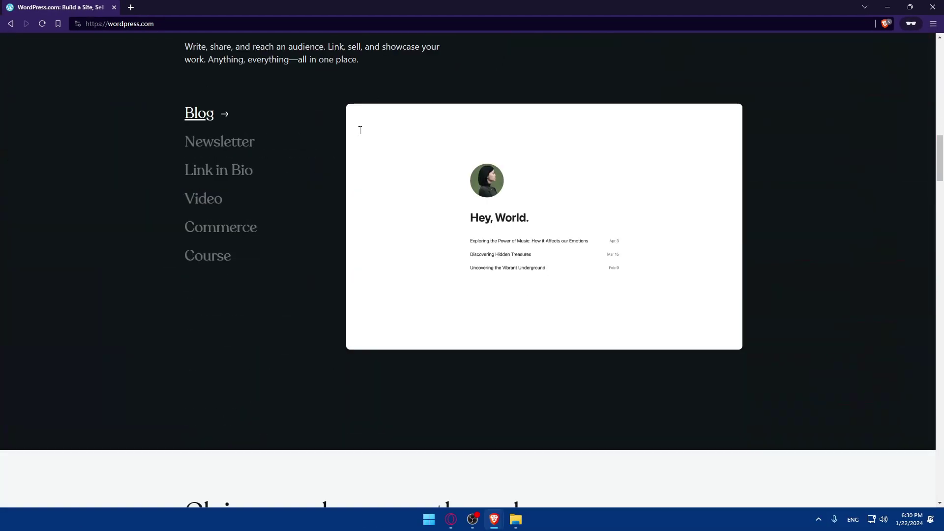
scroll(359, 130, "down", 18)
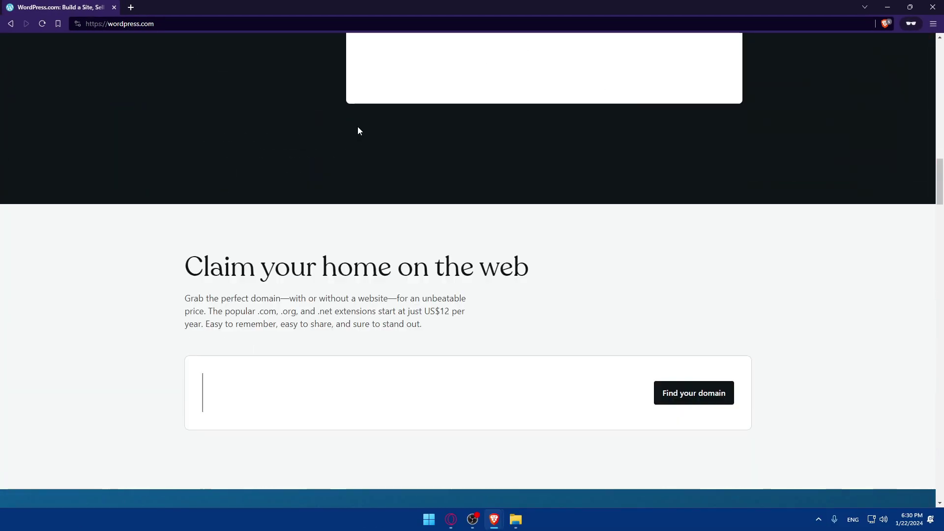
scroll(186, 141, "up", 7)
scroll(186, 141, "down", 10)
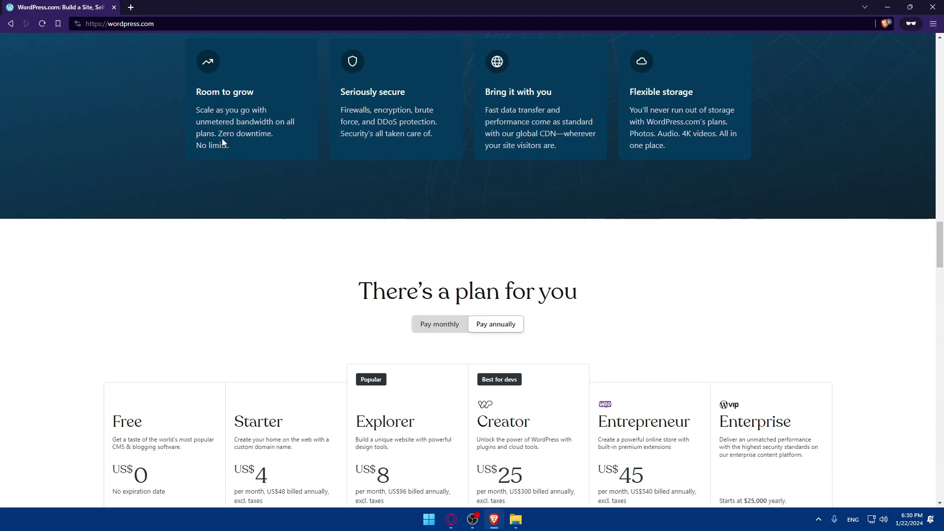
scroll(226, 141, "up", 5)
scroll(246, 177, "down", 5)
scroll(275, 212, "down", 3)
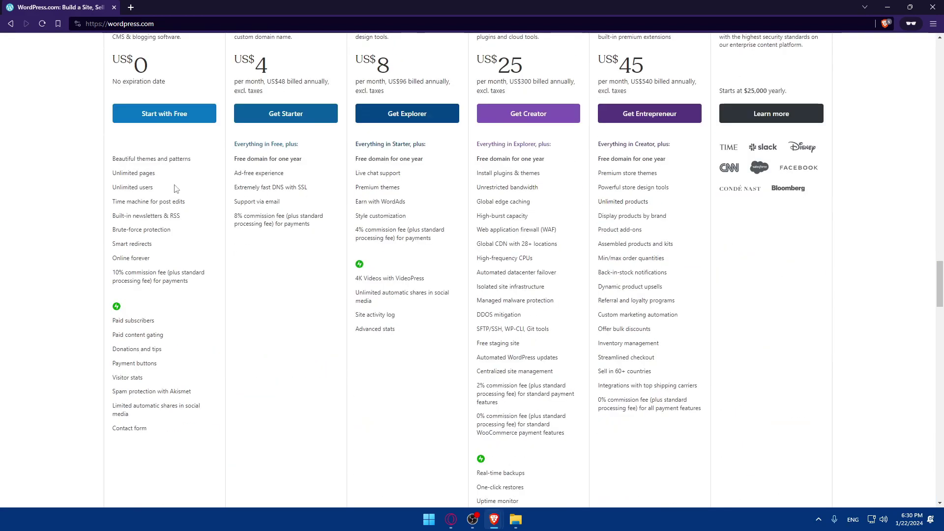
scroll(472, 187, "down", 5)
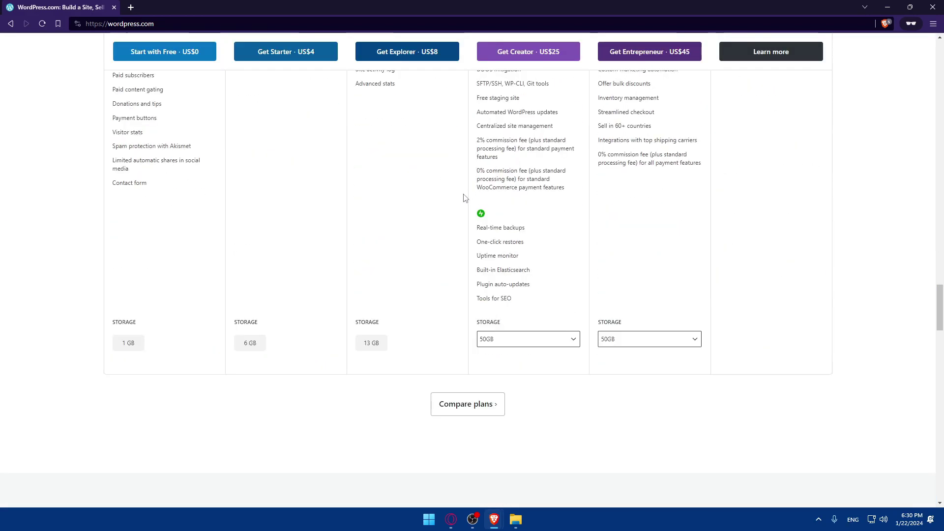
scroll(465, 197, "down", 15)
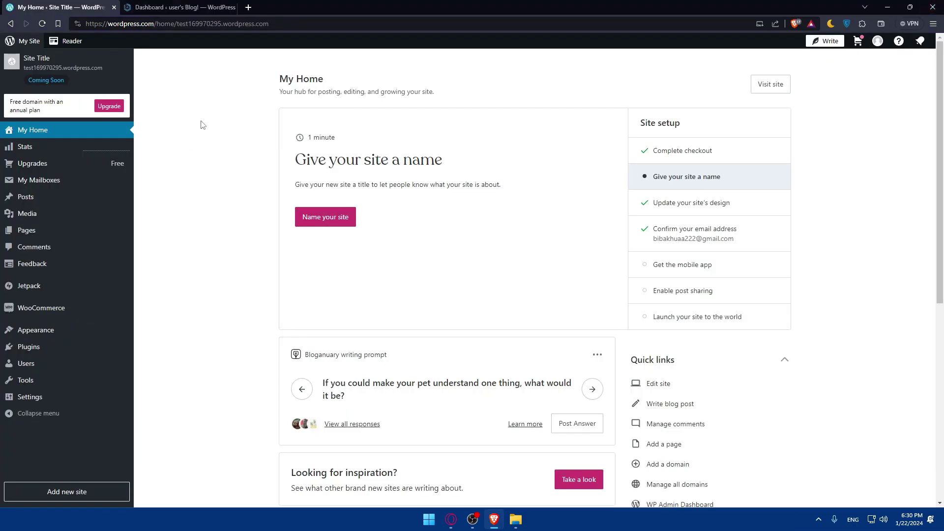
Switch to the 'Dashboard ‹ user's Blog!' tab showing the local admin Dashboard
left_click(173, 6)
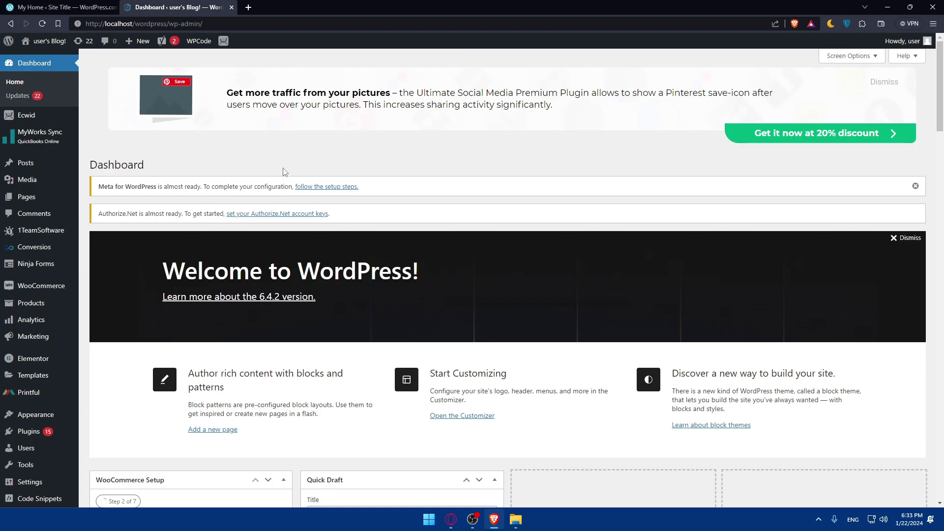
mouse_move(21, 433)
mouse_move(70, 449)
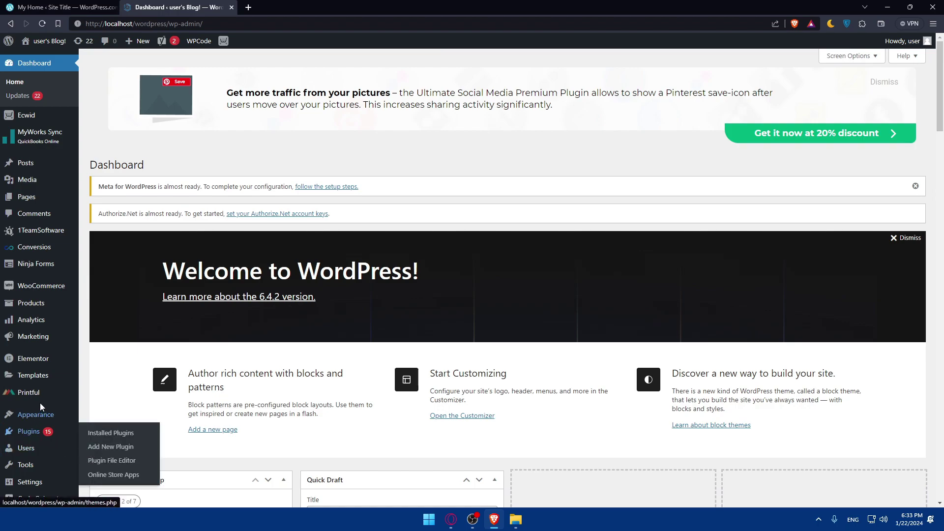
Search the Installed Plugins list for 'seo' so only Yoast SEO 21.8 remains
left_click(107, 436)
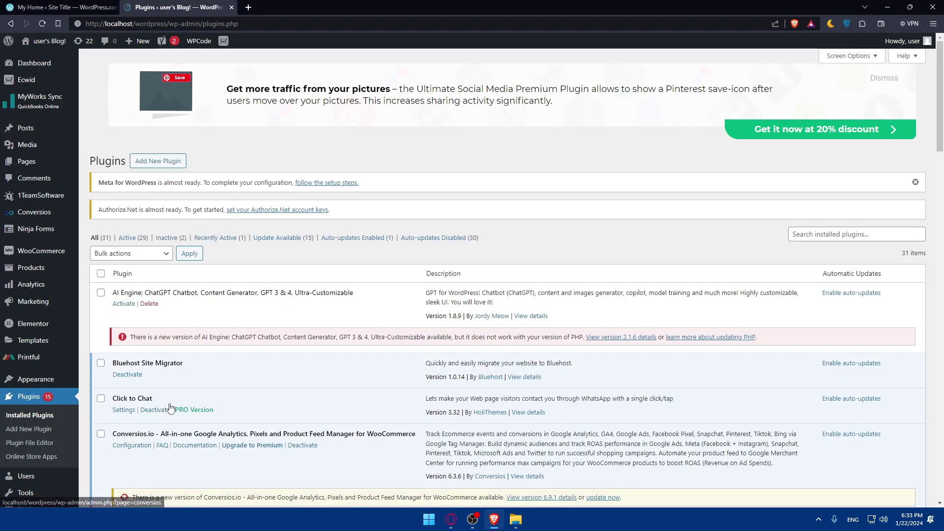
left_click(828, 233)
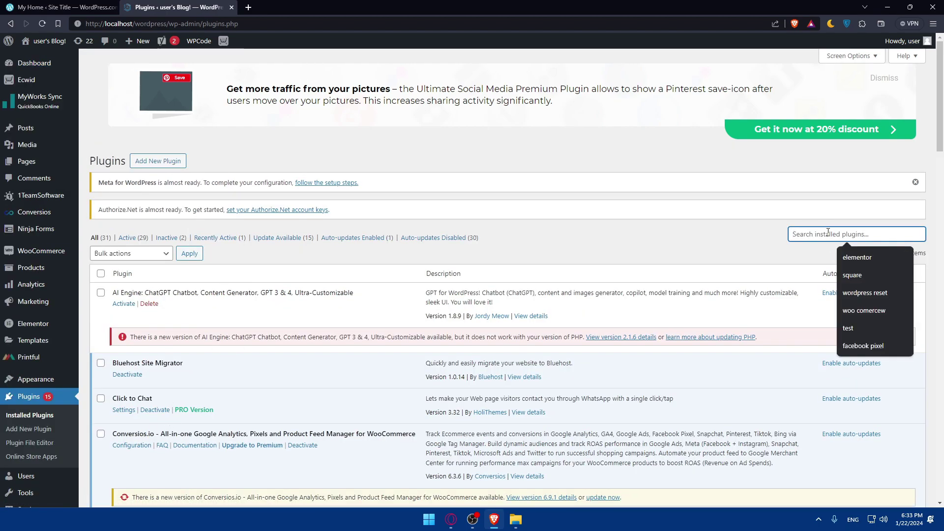
type("seo")
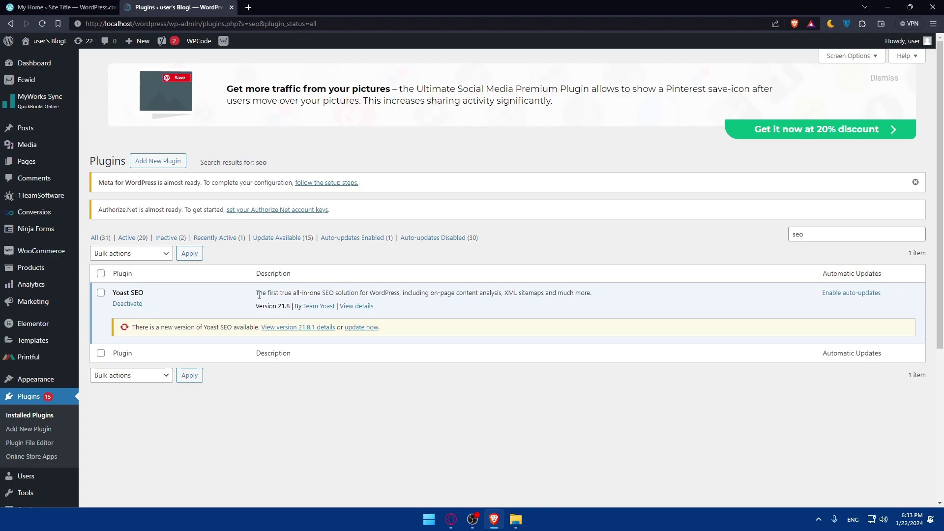
left_click_drag(256, 293, 512, 301)
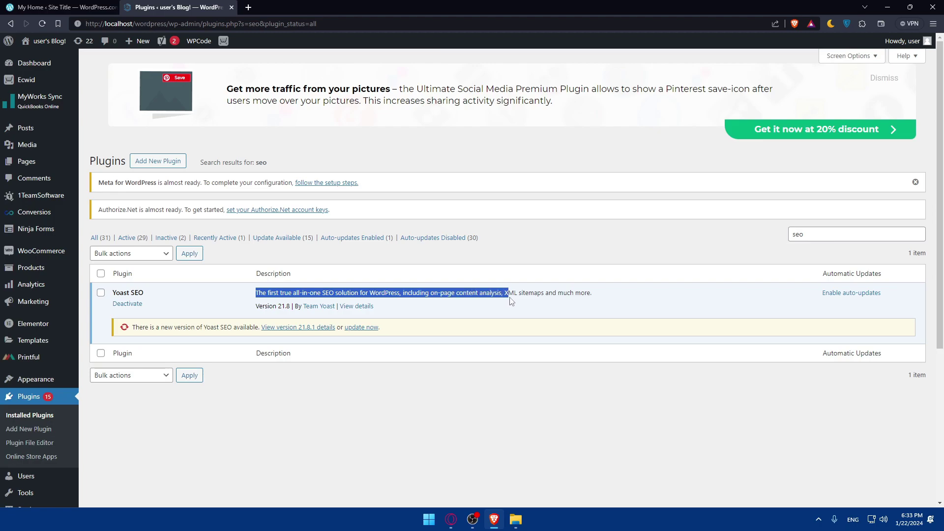
left_click(526, 294)
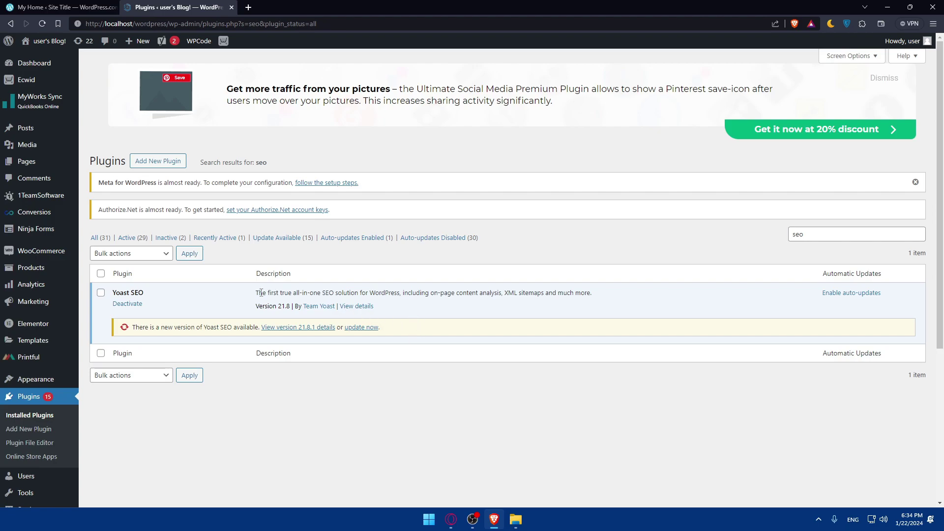
left_click_drag(145, 294, 108, 297)
Use 'update now' on the Yoast SEO notice to install version 21.8.1
left_click(126, 292)
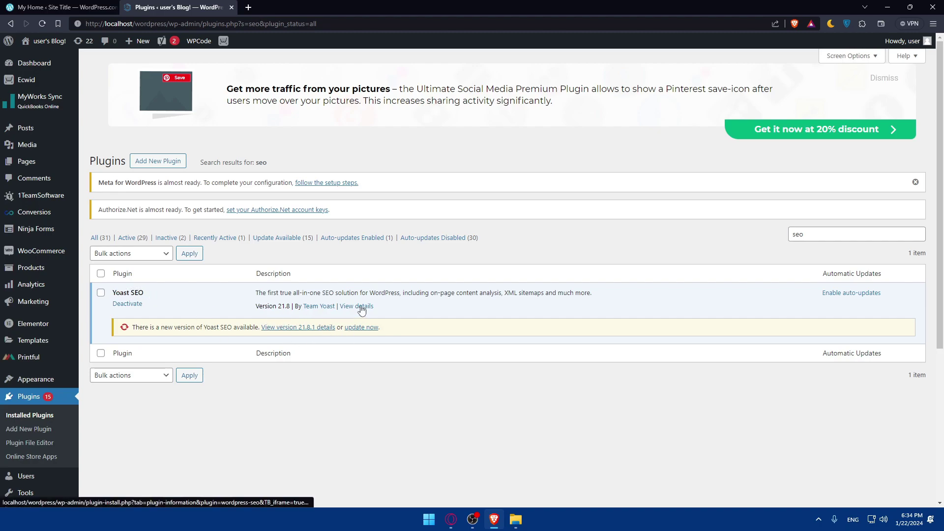
left_click(363, 327)
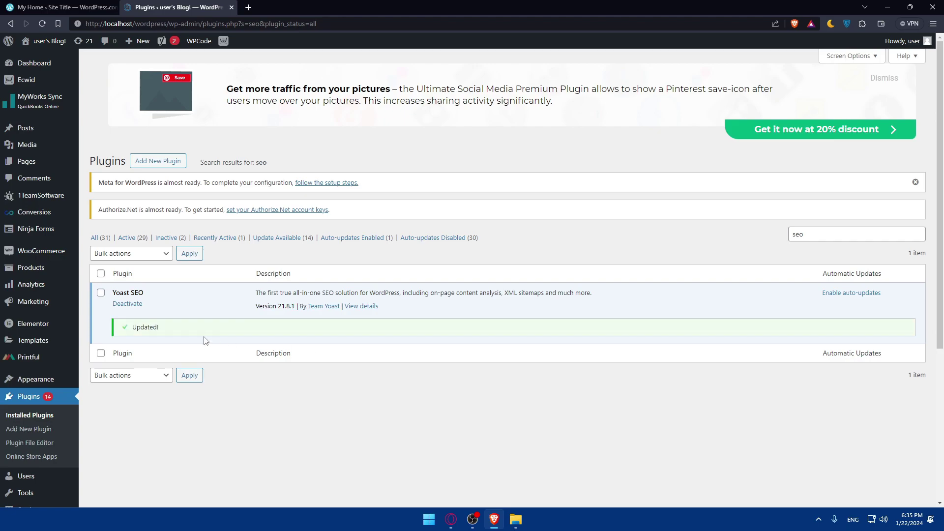
Close the critical error and the Yoast SEO View details popup, returning to the plugins list
left_click(352, 307)
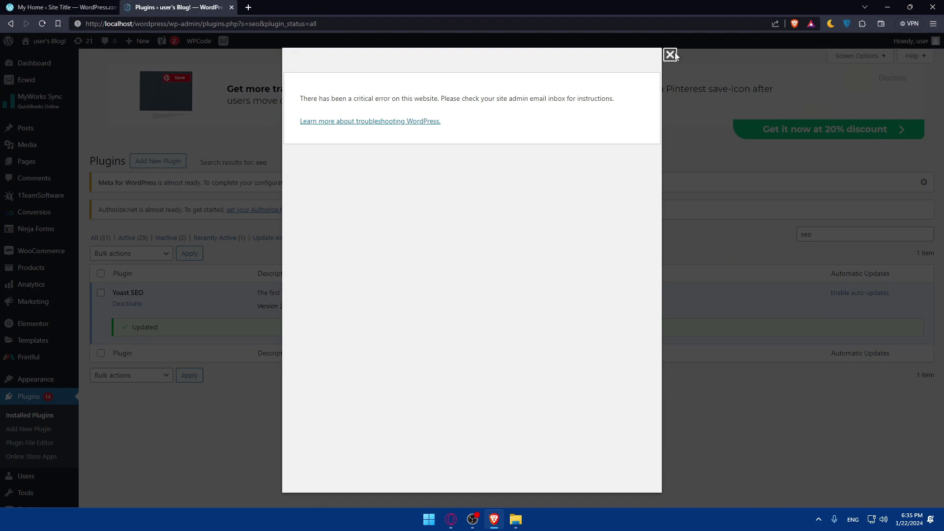
left_click(671, 55)
left_click(351, 307)
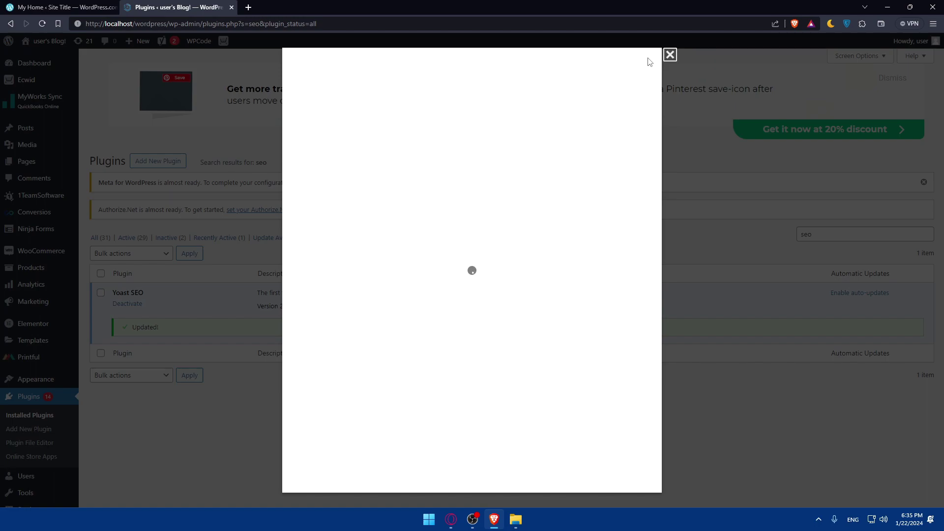
left_click(669, 55)
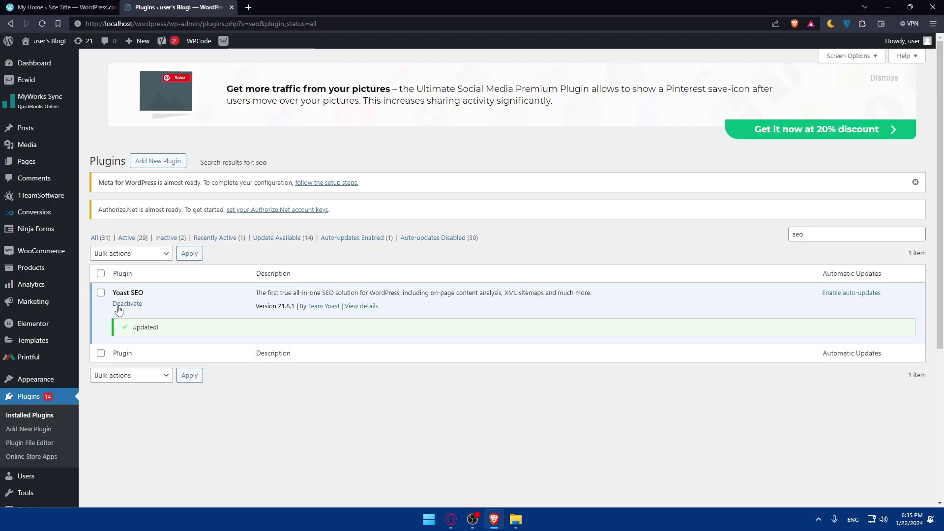
left_click(351, 308)
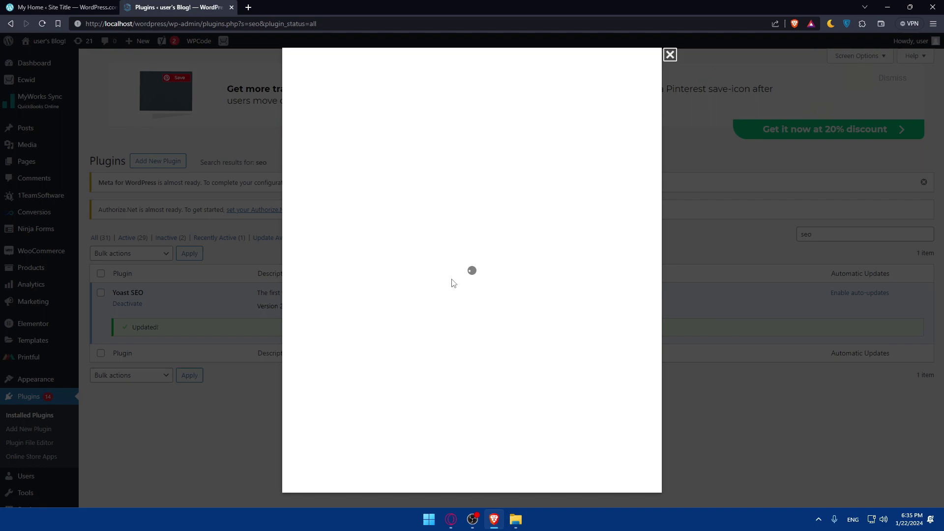
left_click(670, 54)
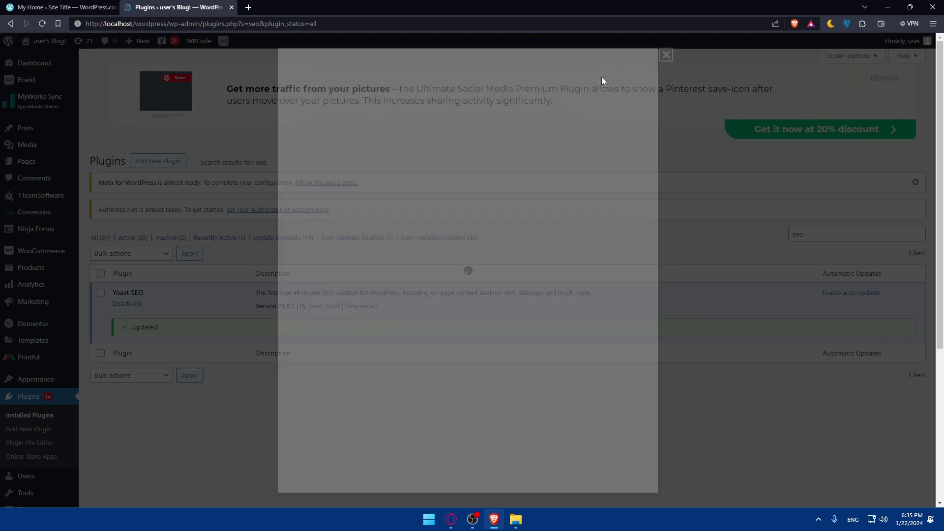
Go to Pages > All Pages and start an Add New Page in the block editor
mouse_move(34, 164)
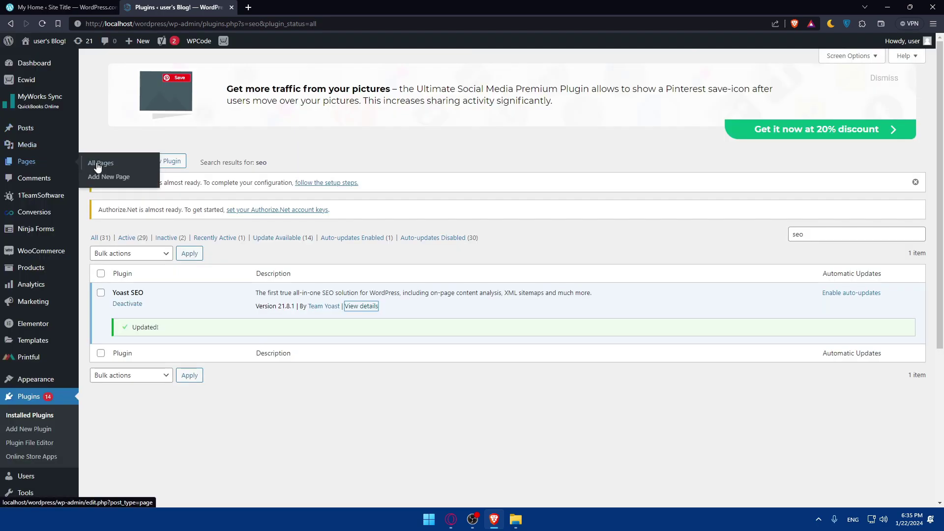
left_click(109, 180)
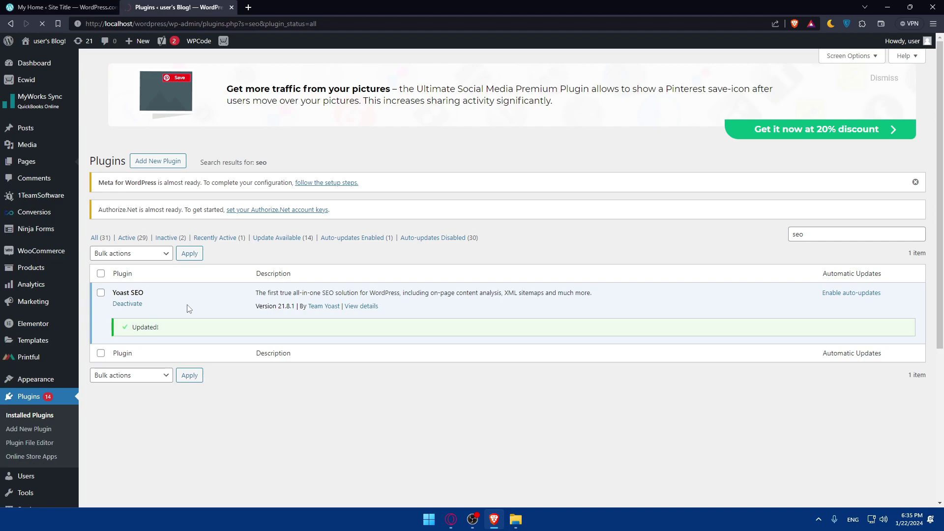
left_click(141, 165)
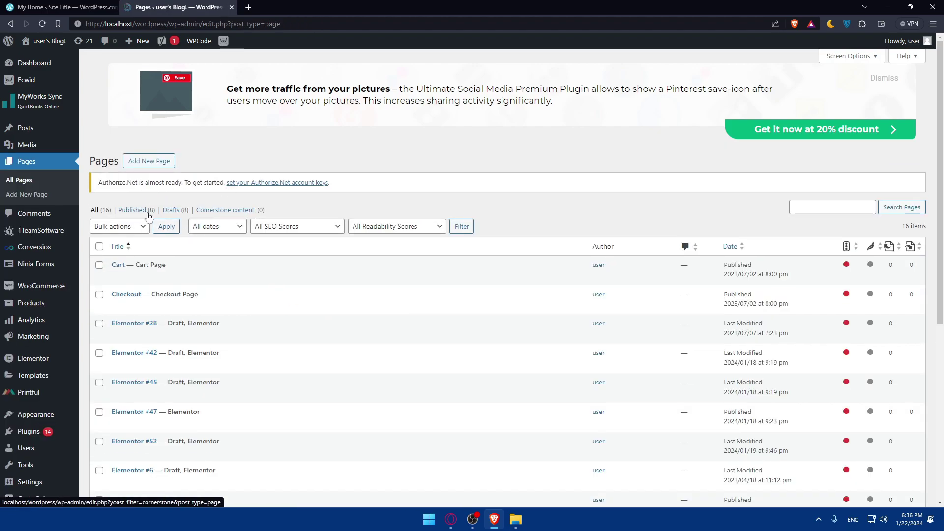
left_click(153, 162)
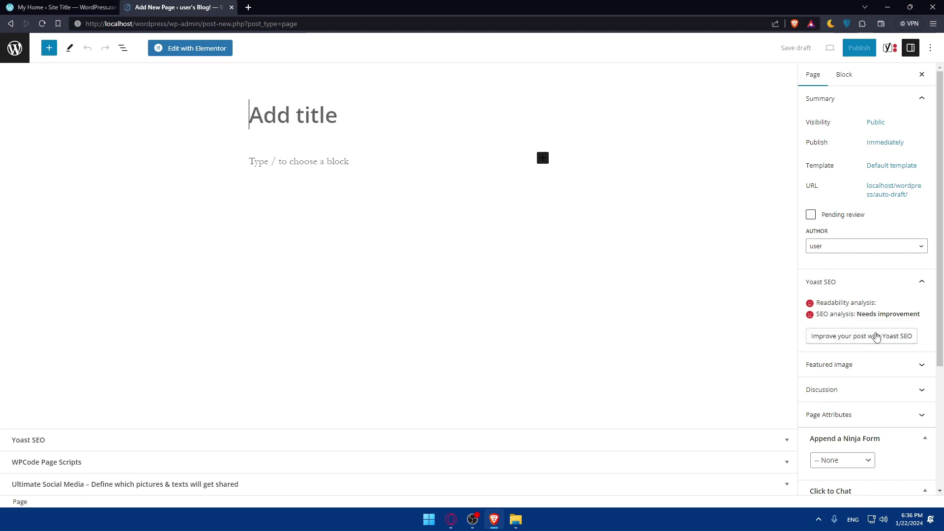
Expand the Yoast SEO panel below the new page and scroll through its keyphrase and analysis fields
left_click(785, 442)
left_click_drag(816, 303, 871, 304)
left_click(871, 303)
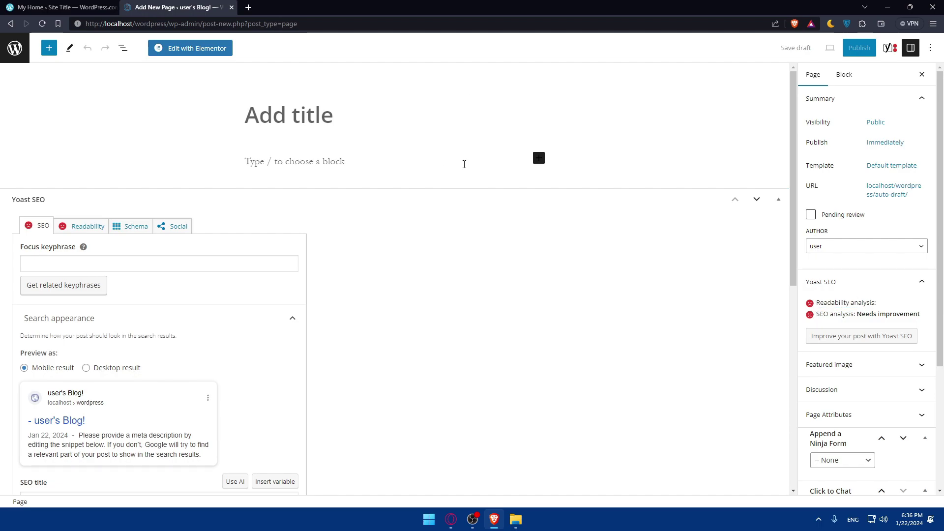
mouse_move(878, 303)
left_mouse_down()
mouse_move(816, 303)
mouse_move(827, 317)
mouse_move(878, 317)
left_mouse_up()
left_click(808, 307)
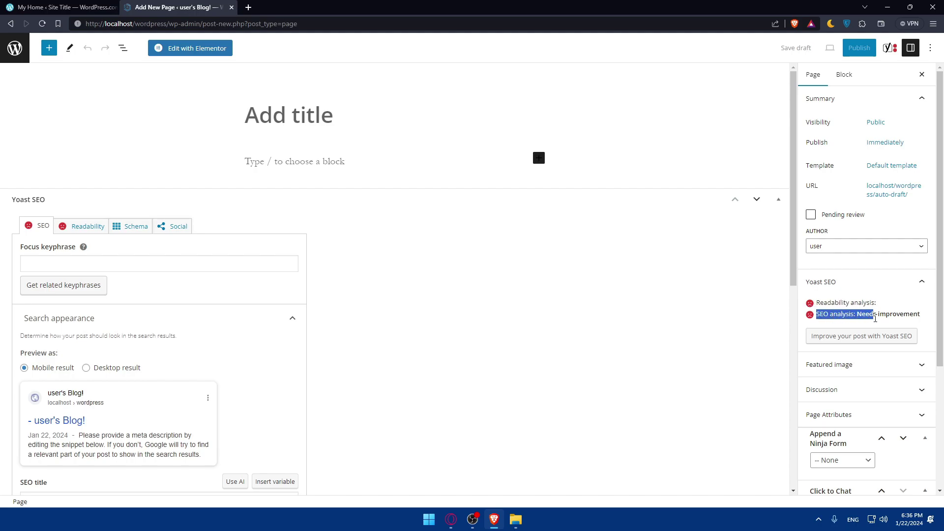
left_click(891, 314)
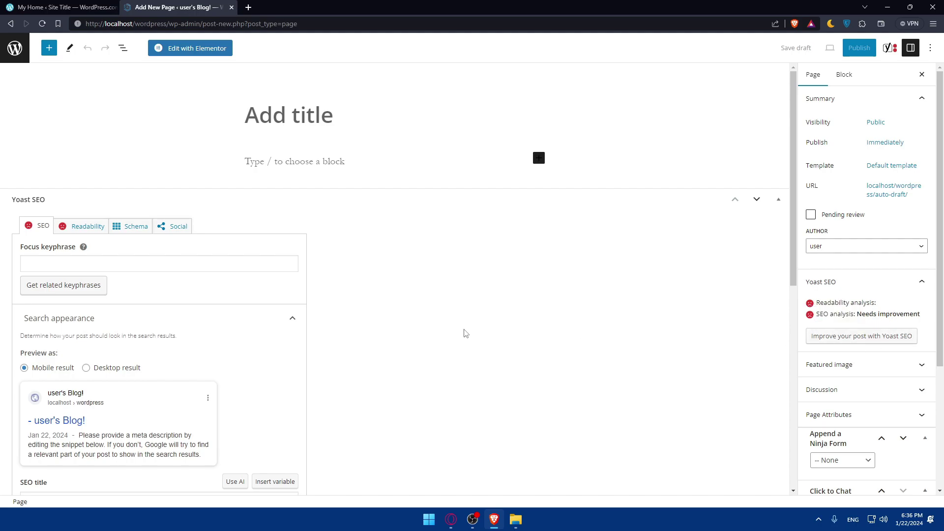
scroll(152, 255, "down", 2)
scroll(79, 282, "down", 6)
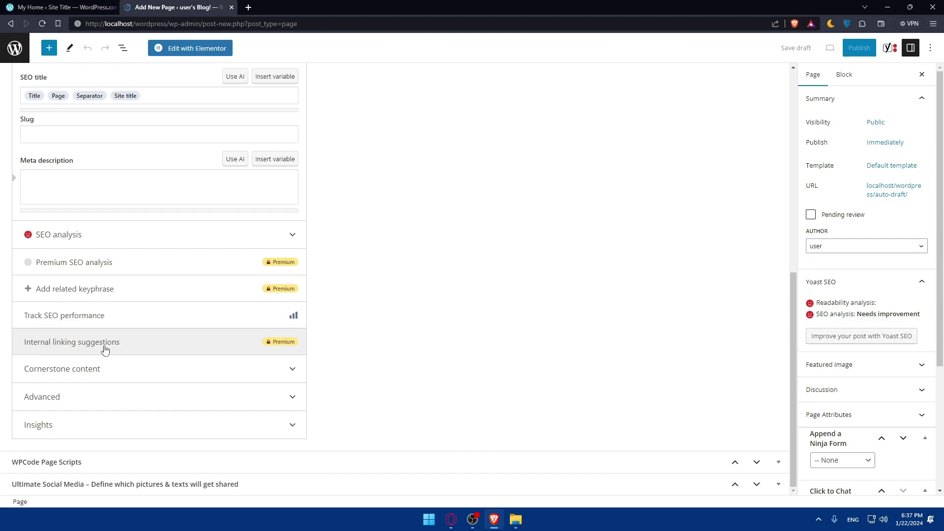
scroll(116, 324, "up", 8)
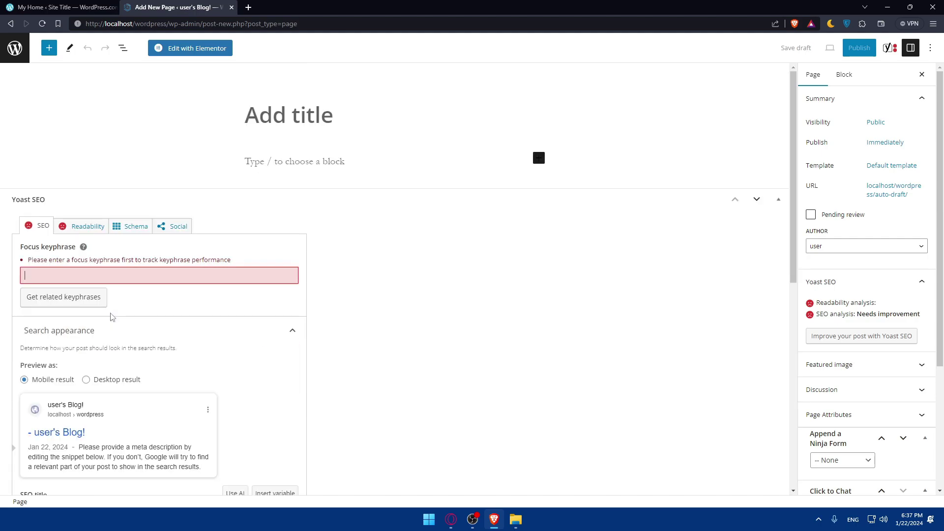
scroll(102, 309, "down", 5)
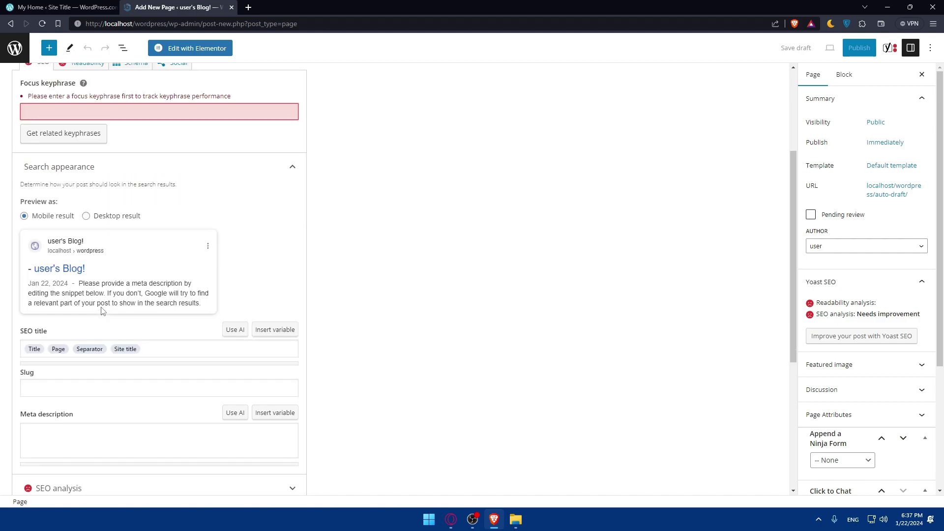
scroll(102, 308, "up", 5)
Enter 'light' as the page's Yoast focus keyphrase
left_click(63, 274)
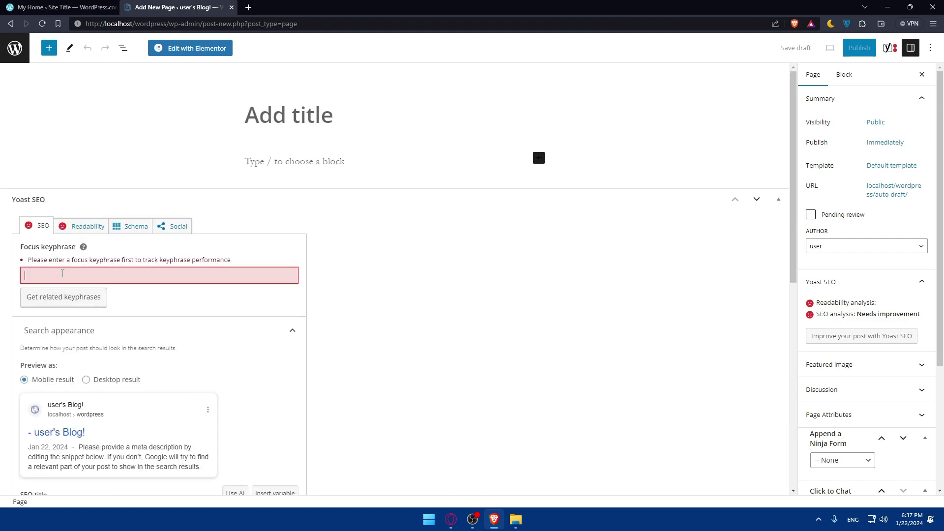
type("s")
key("BackSpace")
type("tes")
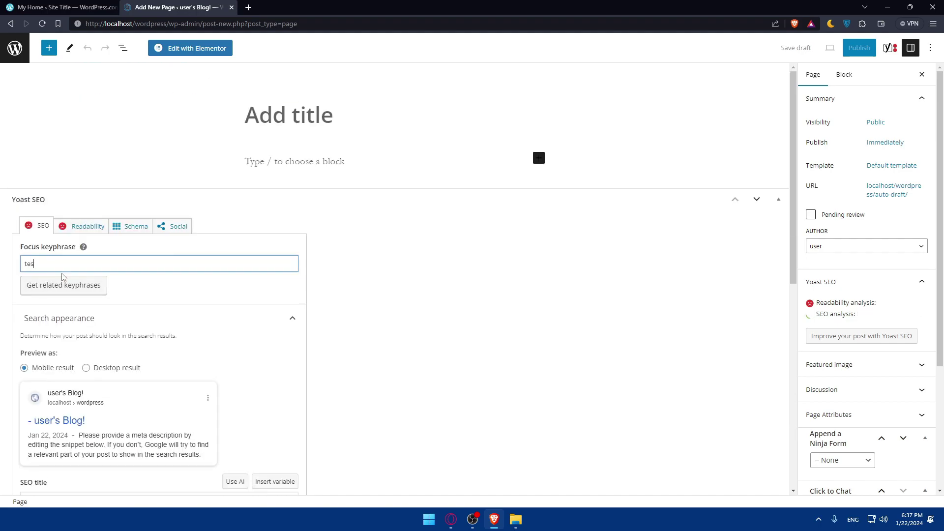
key("BackSpace")
key("BackSpace")
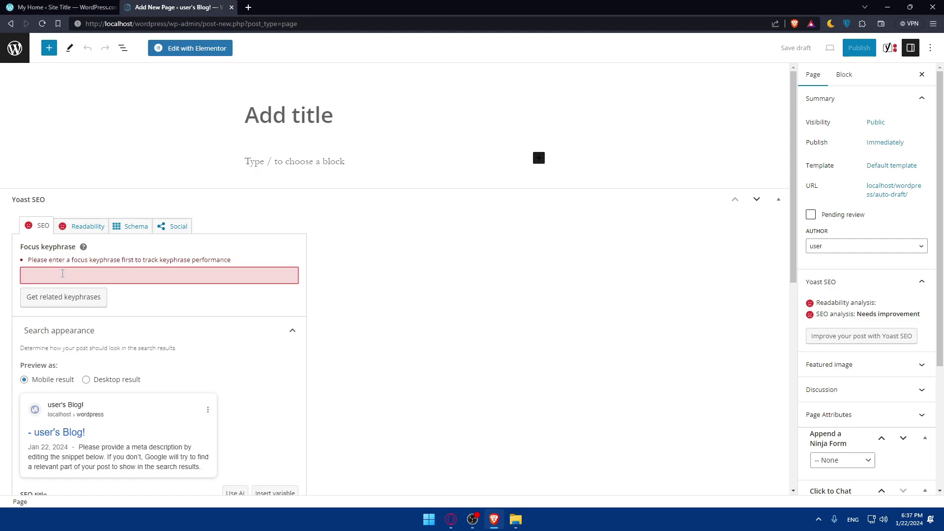
type("li")
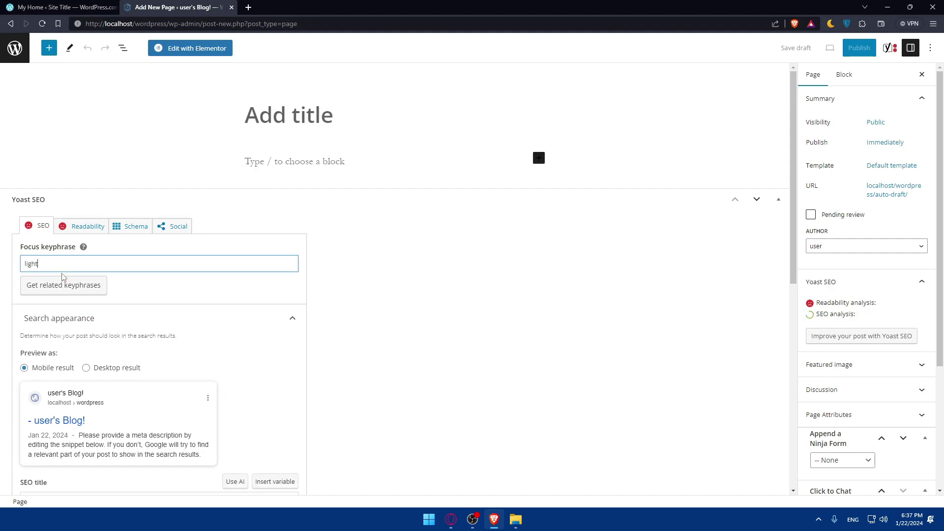
type("ght")
left_click(158, 285)
Expand the SEO analysis results to show 4 problems and 3 good results
scroll(181, 308, "down", 3)
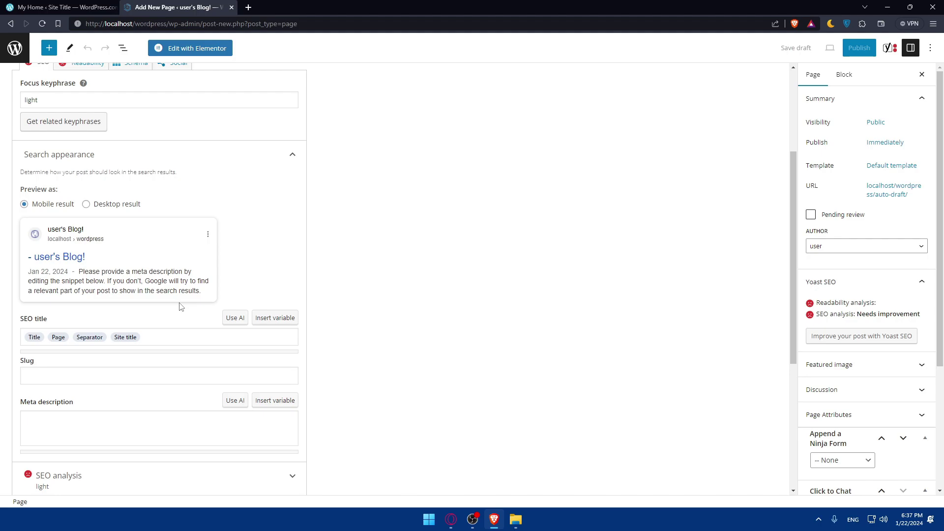
scroll(181, 307, "down", 5)
left_click(146, 244)
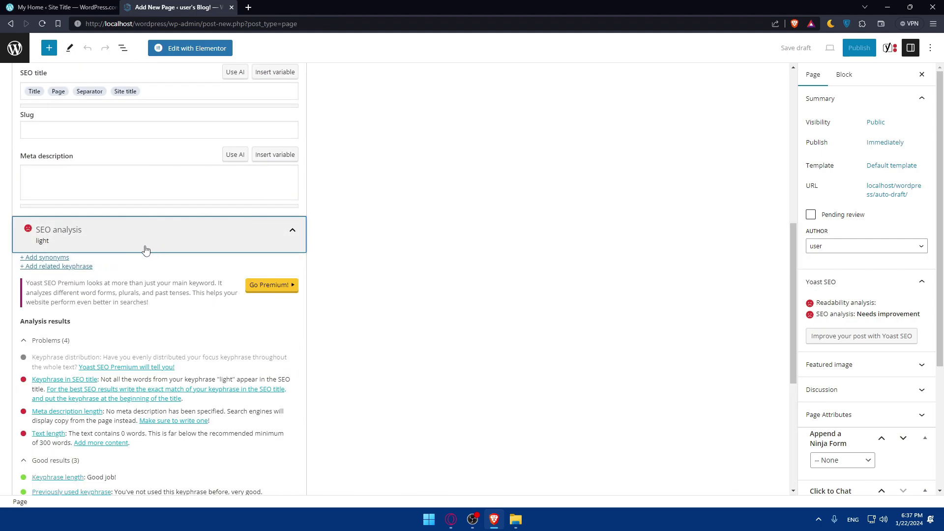
scroll(133, 258, "down", 2)
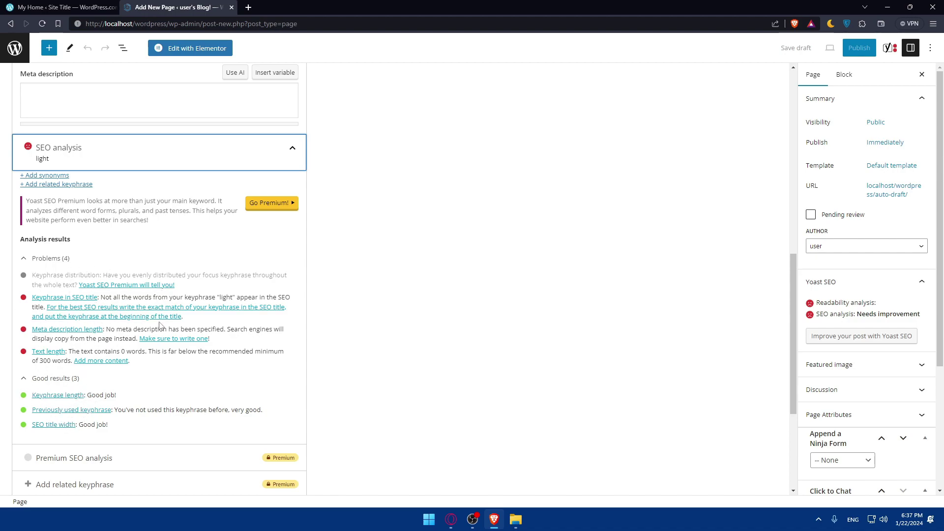
scroll(160, 326, "up", 10)
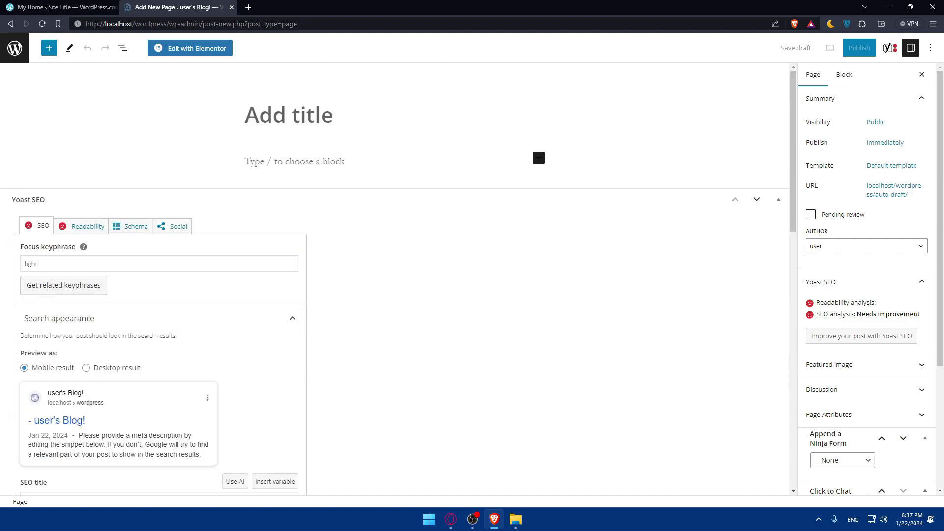